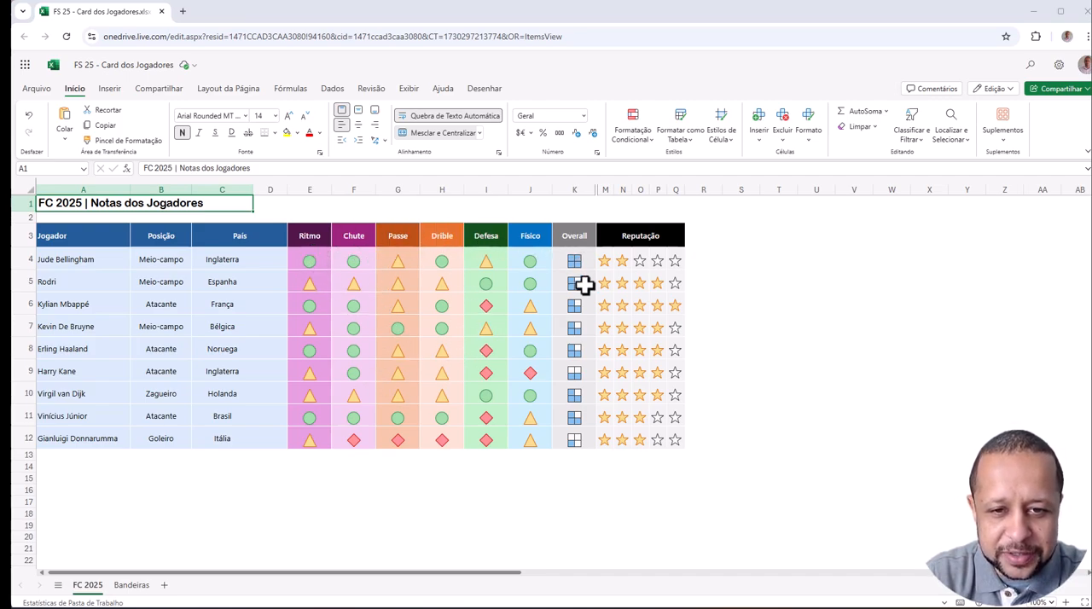
- Examine the country names in the País column and the blank cells beside them on the FC 2025 sheet
{"action": "left_click", "coordinate": [224, 260]}
{"action": "left_click", "coordinate": [226, 282]}
{"action": "left_click", "coordinate": [226, 303]}
{"action": "left_click", "coordinate": [230, 325]}
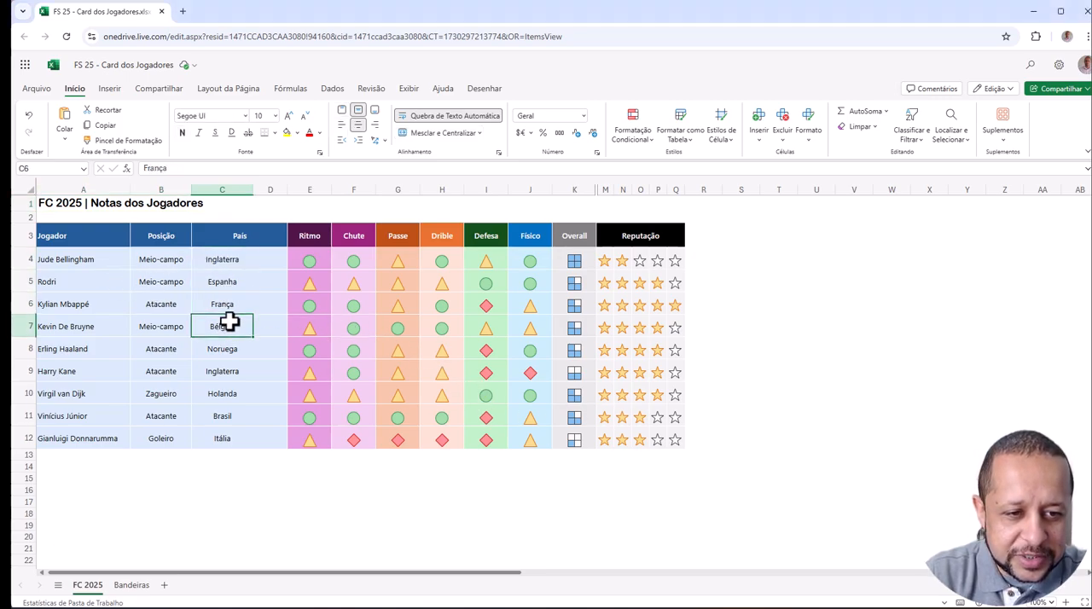
{"action": "left_click", "coordinate": [267, 258]}
{"action": "left_click", "coordinate": [268, 280]}
{"action": "left_click", "coordinate": [269, 304]}
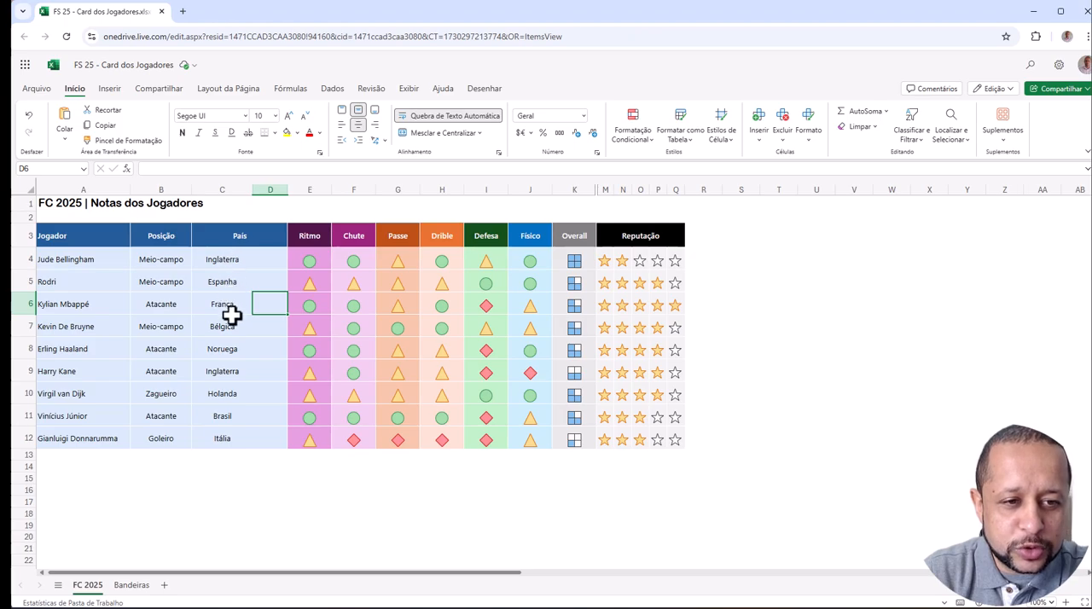
- View the image behind the Bélgica URL in cell B2 of the Bandeiras sheet in a separate browser tab
{"action": "left_click", "coordinate": [133, 586]}
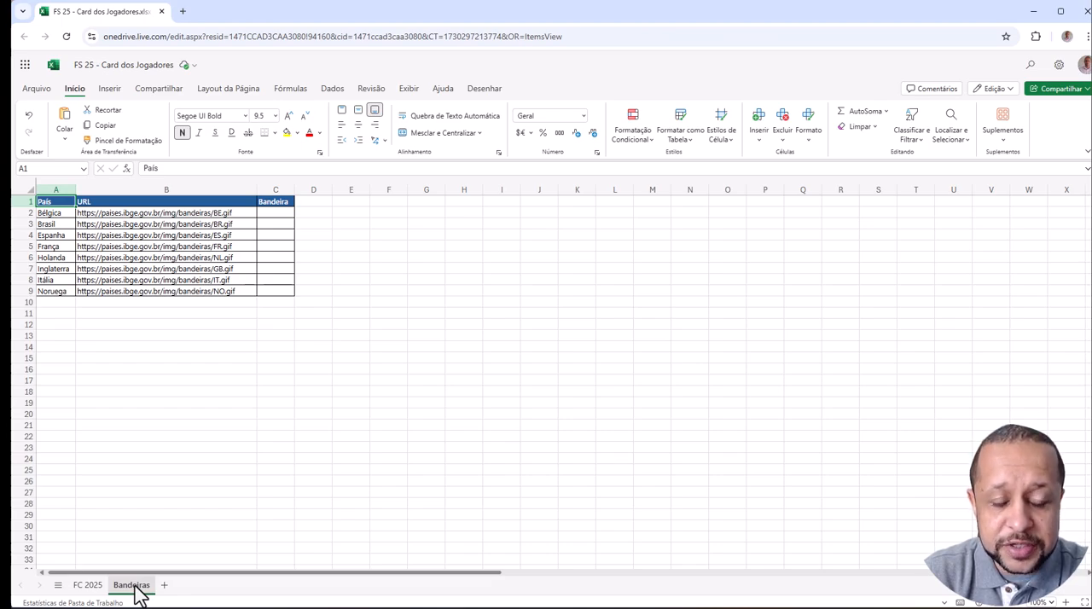
{"action": "left_click", "coordinate": [165, 214]}
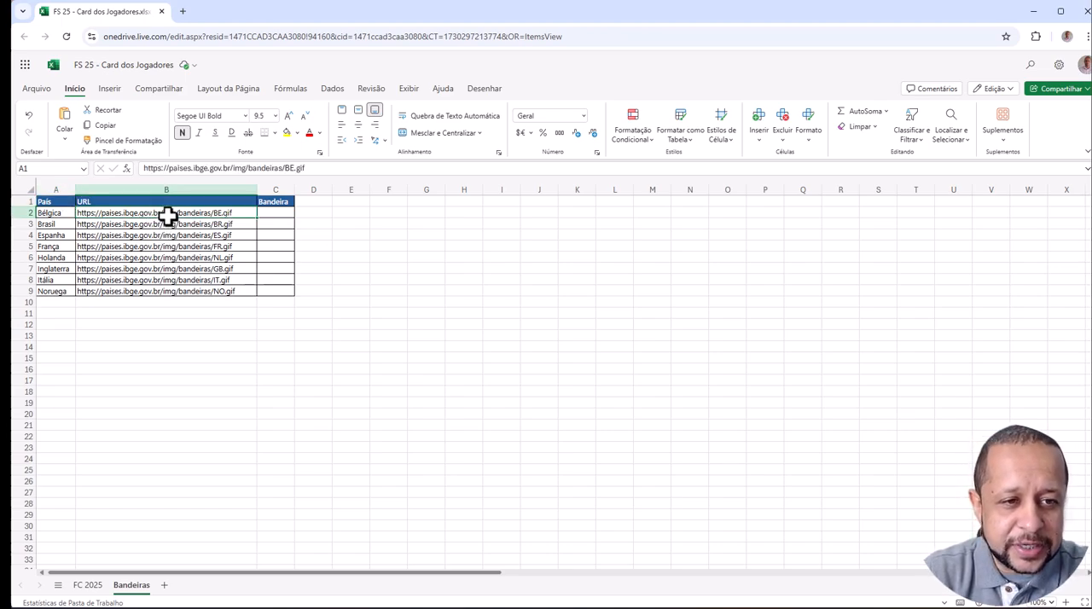
{"action": "left_click", "coordinate": [308, 167]}
{"action": "left_click_drag", "start_coordinate": [308, 167], "coordinate": [133, 171]}
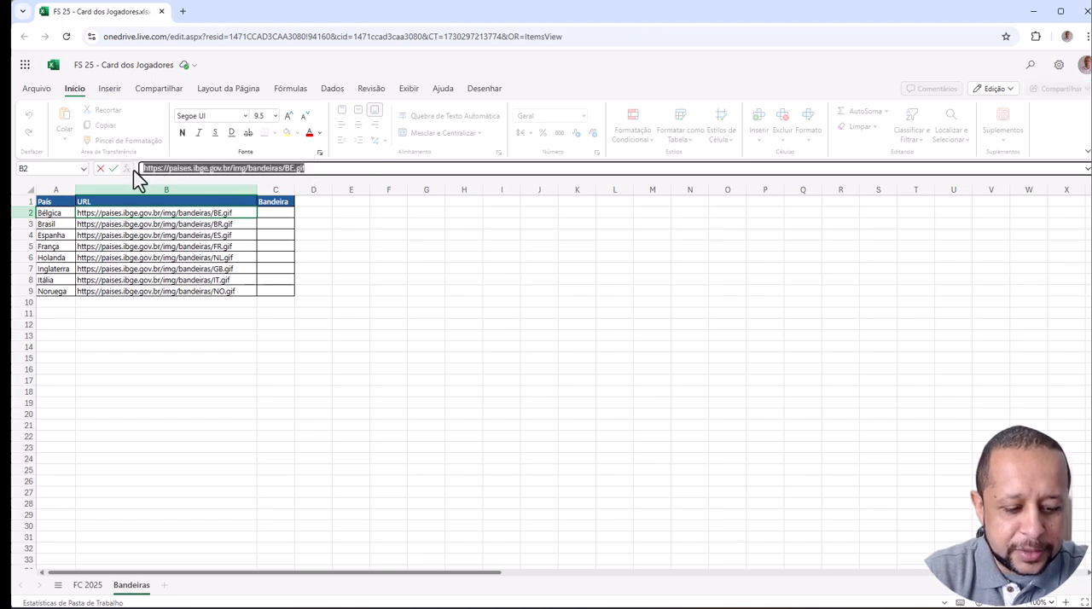
{"action": "key", "text": "ctrl+c"}
{"action": "left_click", "coordinate": [184, 13]}
{"action": "key", "text": "ctrl+v"}
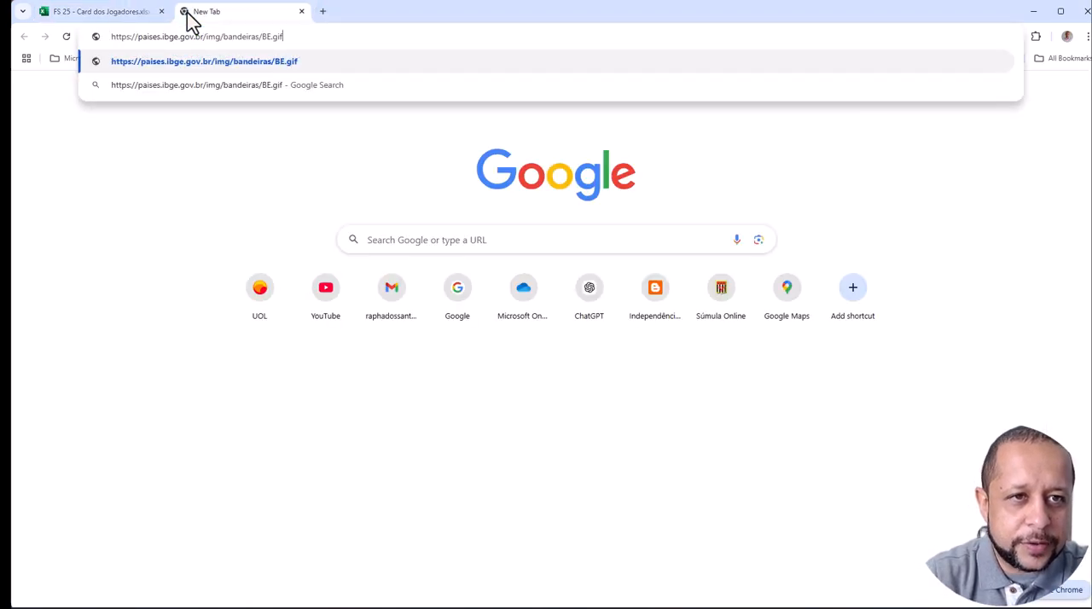
{"action": "key", "text": "Return"}
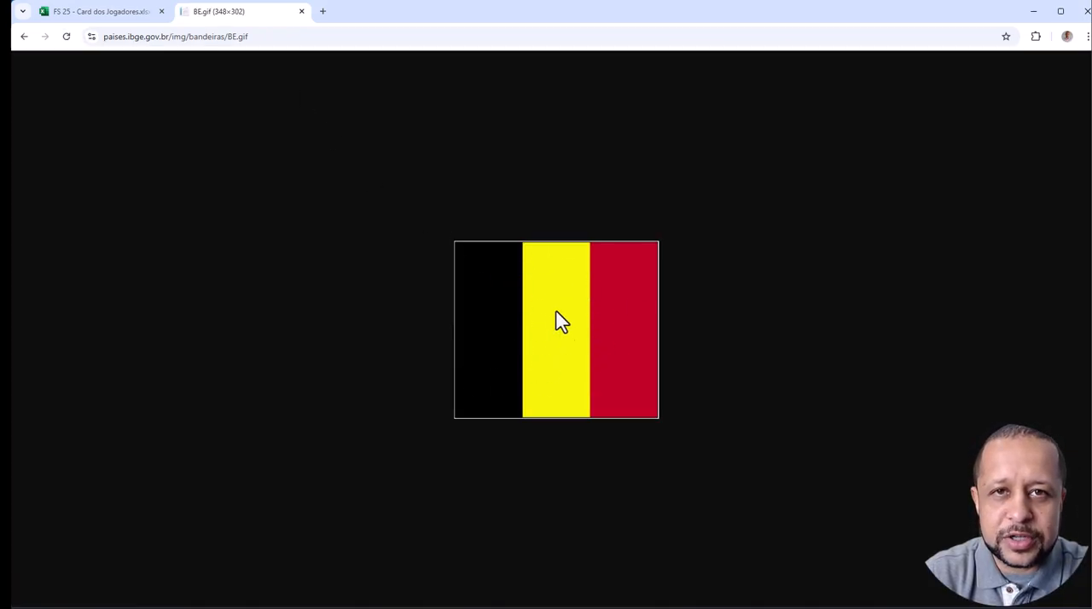
{"action": "left_click", "coordinate": [301, 11]}
- Examine how the countries in column A match the flag URLs in column B of the Bandeiras sheet
{"action": "left_click", "coordinate": [217, 224]}
{"action": "left_click", "coordinate": [222, 233]}
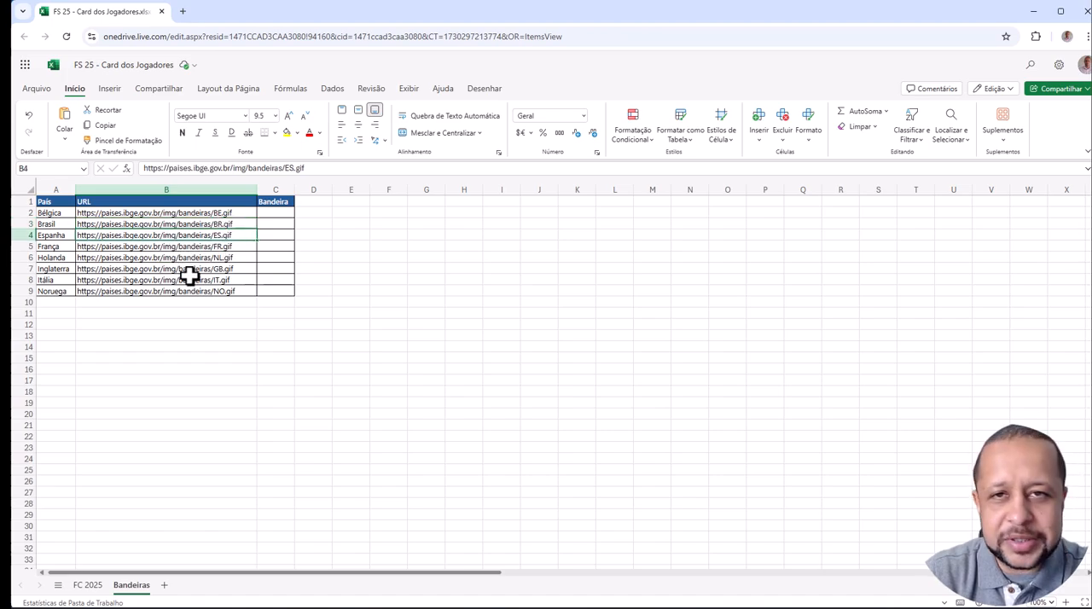
{"action": "left_click", "coordinate": [54, 212]}
{"action": "left_click", "coordinate": [186, 213]}
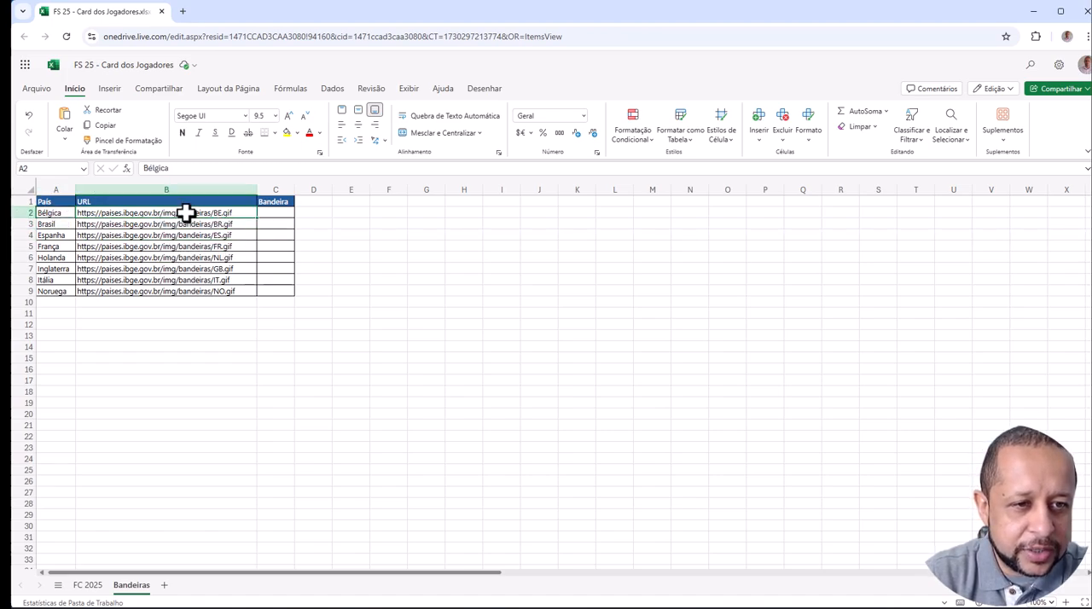
{"action": "left_click", "coordinate": [61, 223]}
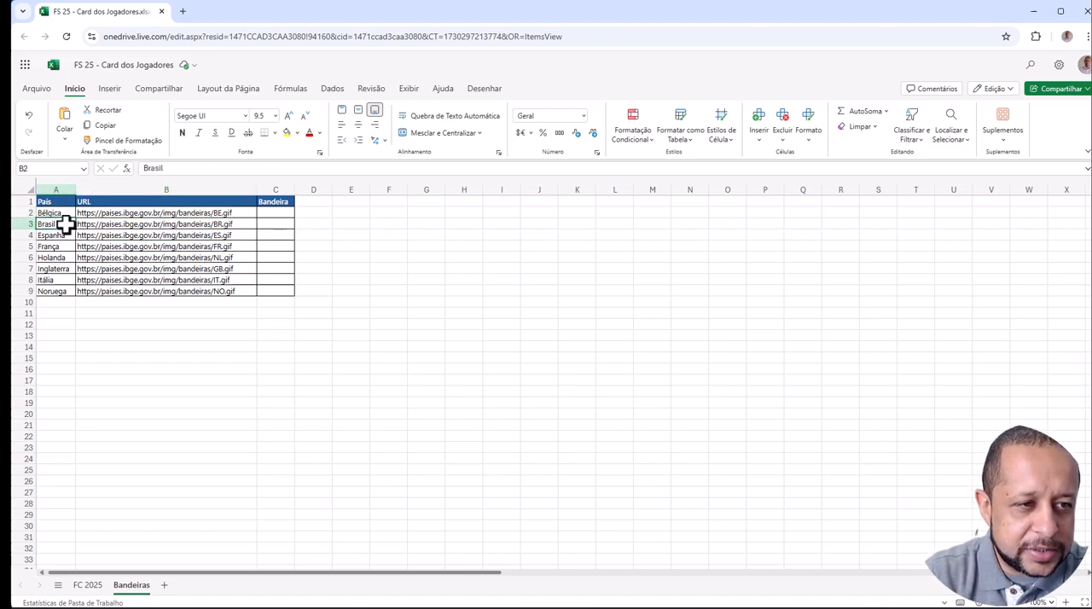
{"action": "left_click", "coordinate": [164, 223]}
{"action": "key", "text": "ctrl+Home"}
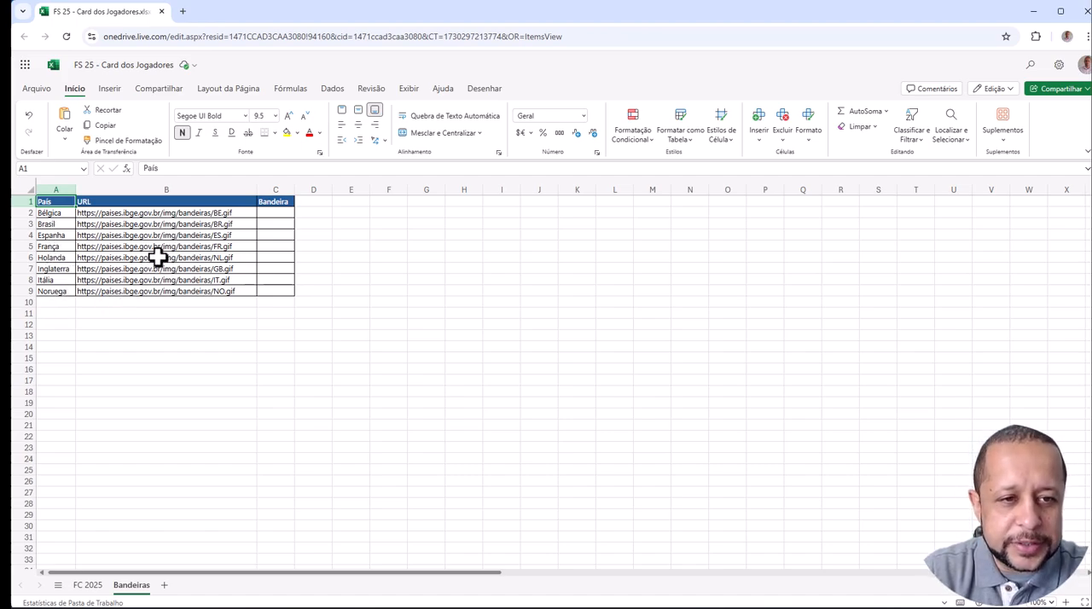
- Enter =IMAGEM(B2;A2;0) in cell C2 of the Bandeiras sheet, with the Ajustar célula sizing option
{"action": "left_click", "coordinate": [284, 214]}
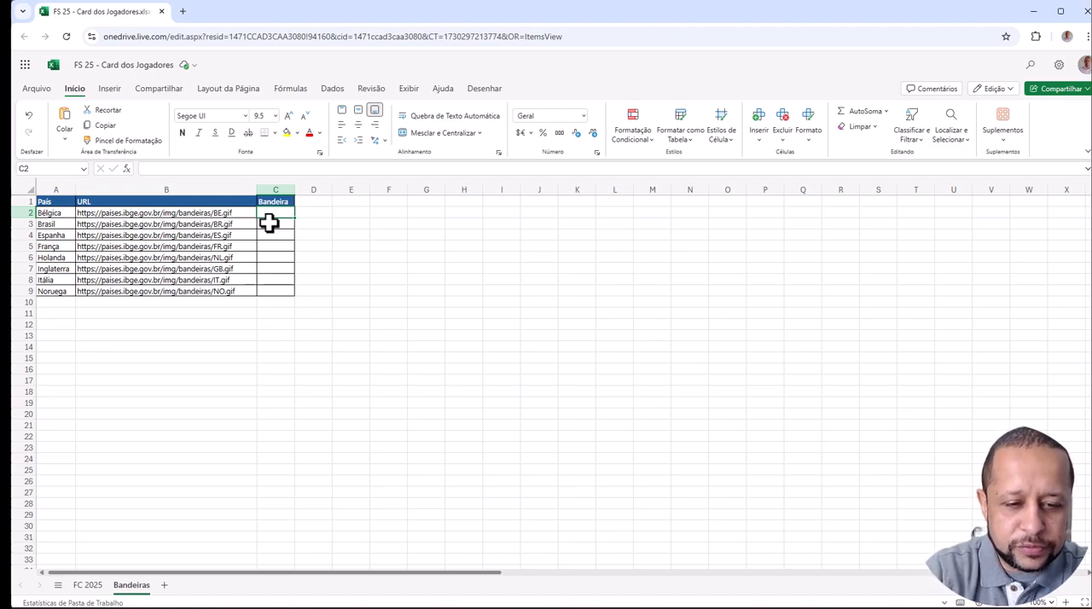
{"action": "type", "text": "="}
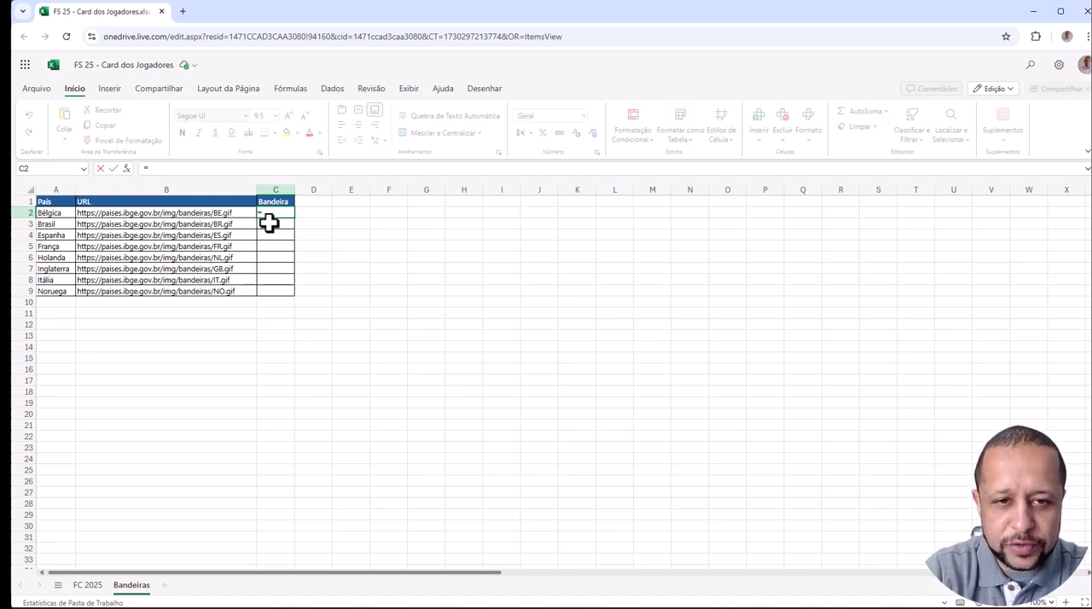
{"action": "type", "text": "IMAGEM("}
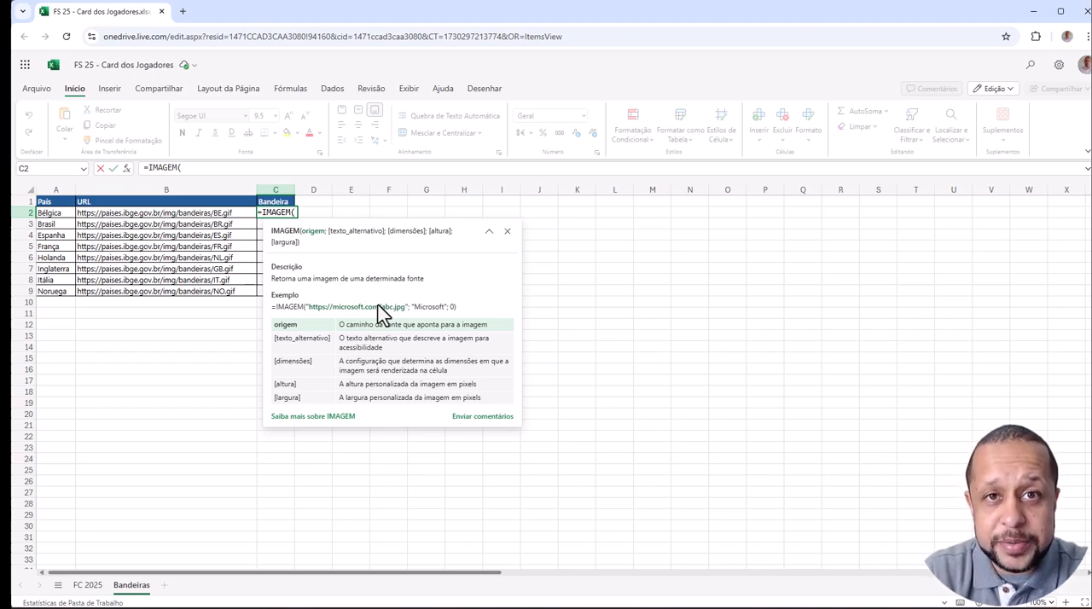
{"action": "left_click", "coordinate": [158, 213]}
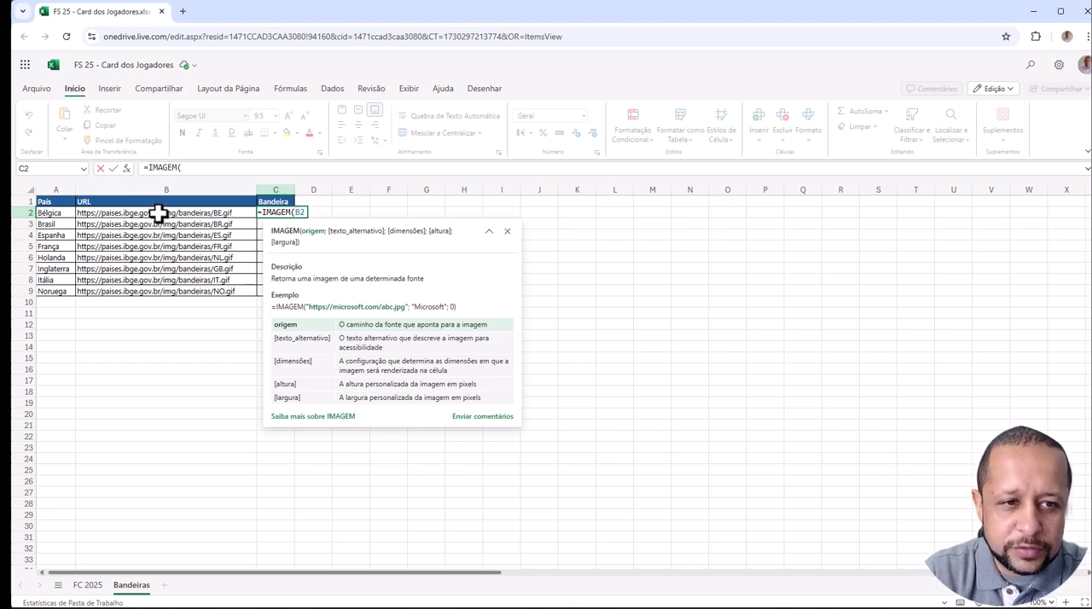
{"action": "type", "text": ";"}
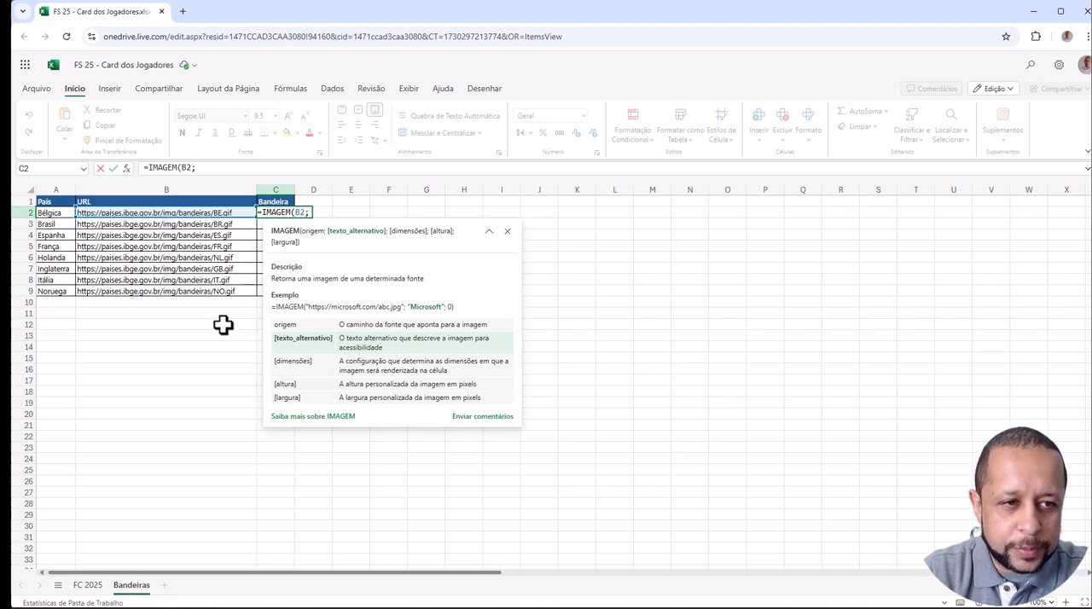
{"action": "left_click", "coordinate": [54, 212]}
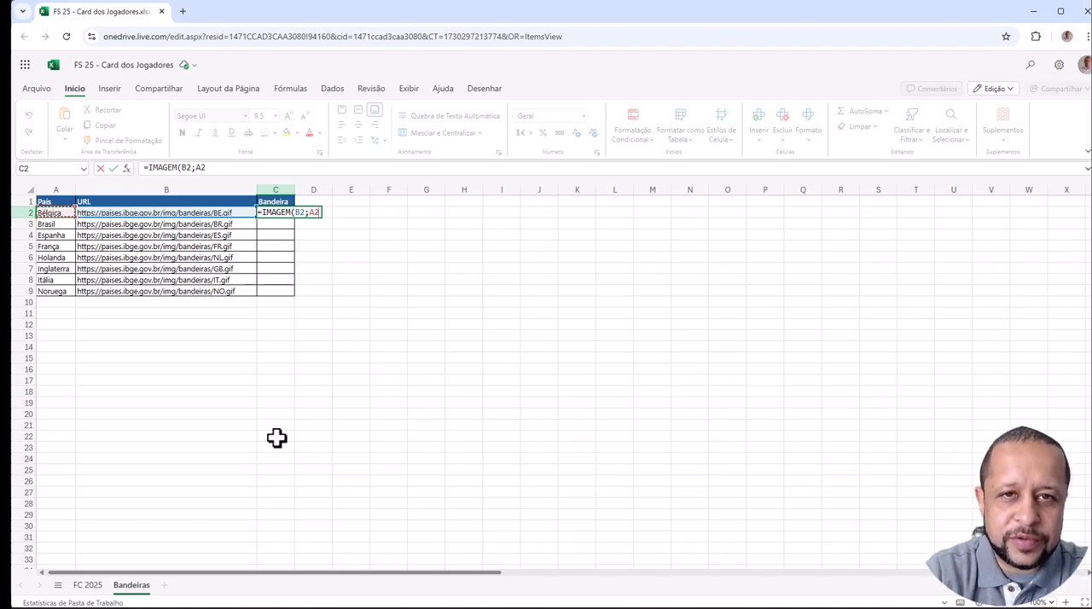
{"action": "type", "text": ";"}
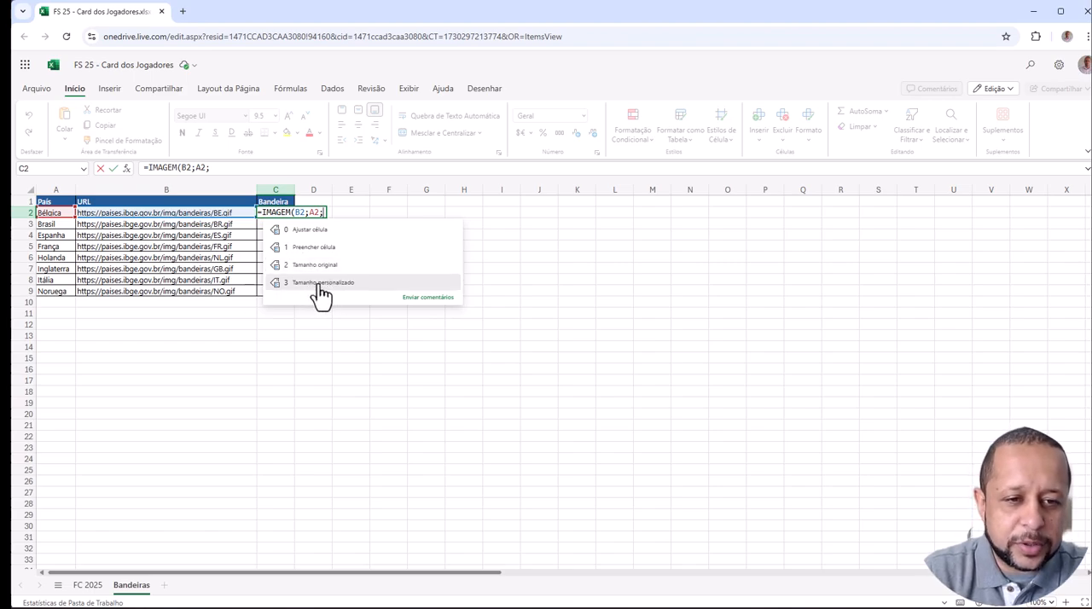
{"action": "left_click", "coordinate": [305, 231]}
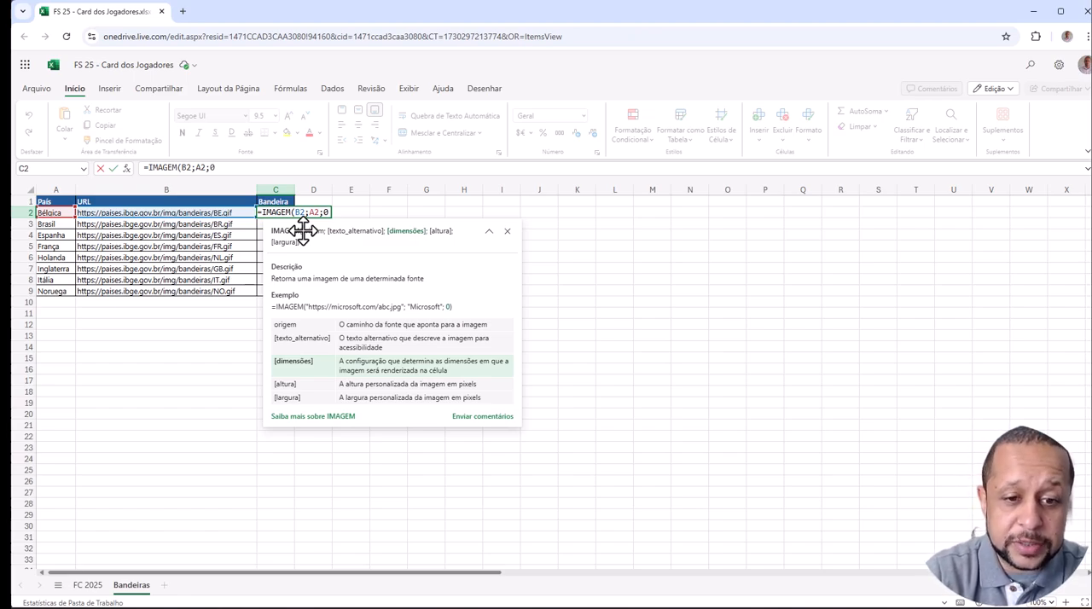
{"action": "type", "text": ";"}
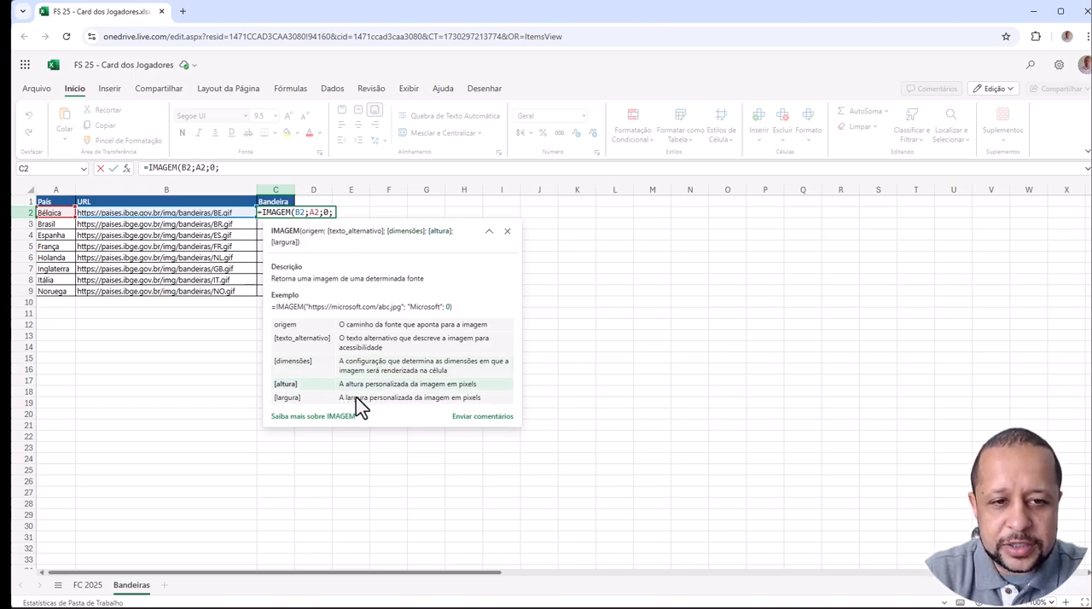
{"action": "key", "text": "BackSpace"}
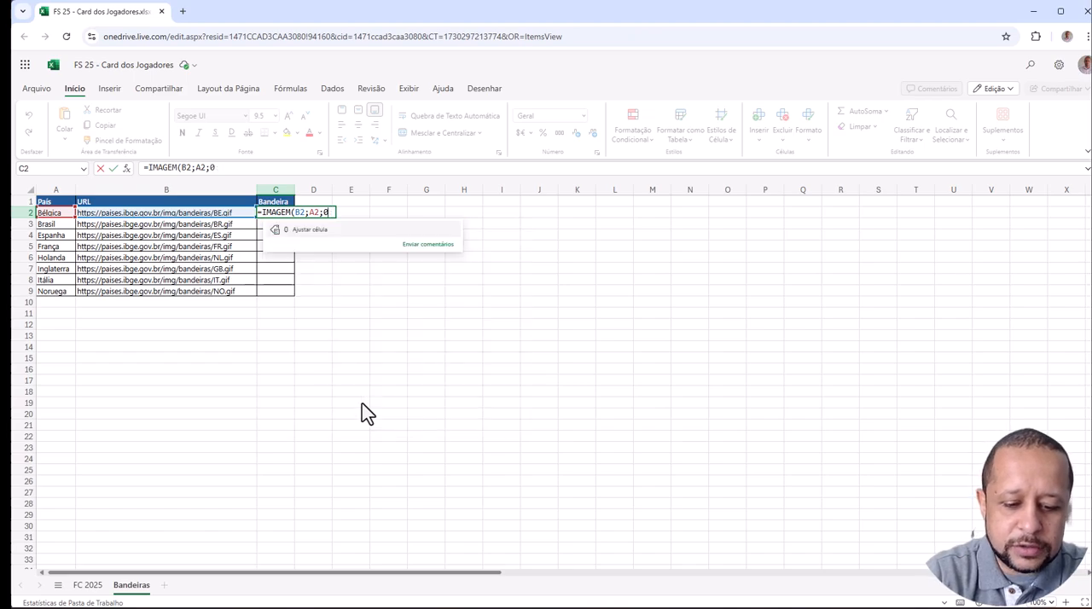
{"action": "type", "text": ")"}
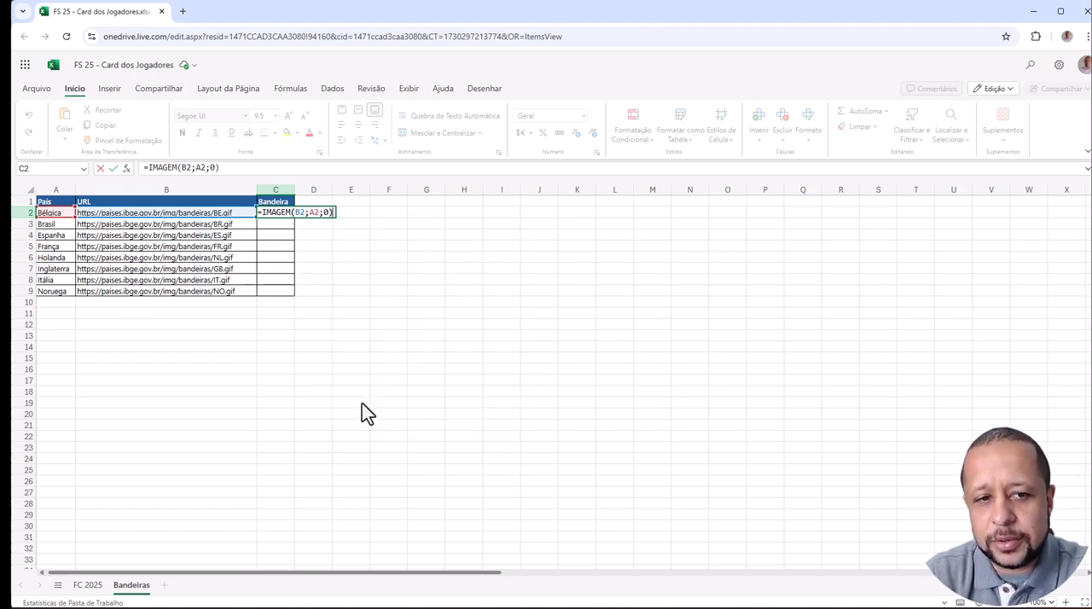
{"action": "key", "text": "Return"}
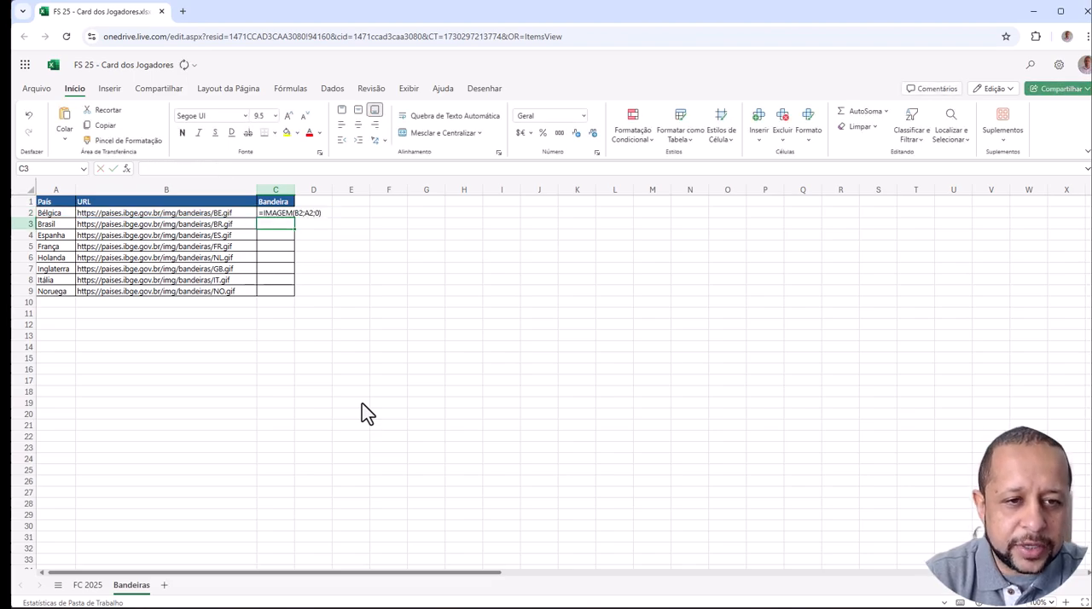
- Autofit the width of the Bandeira column and enable images from external sources for the formula in C2
{"action": "double_click", "coordinate": [292, 189]}
{"action": "left_click", "coordinate": [290, 233]}
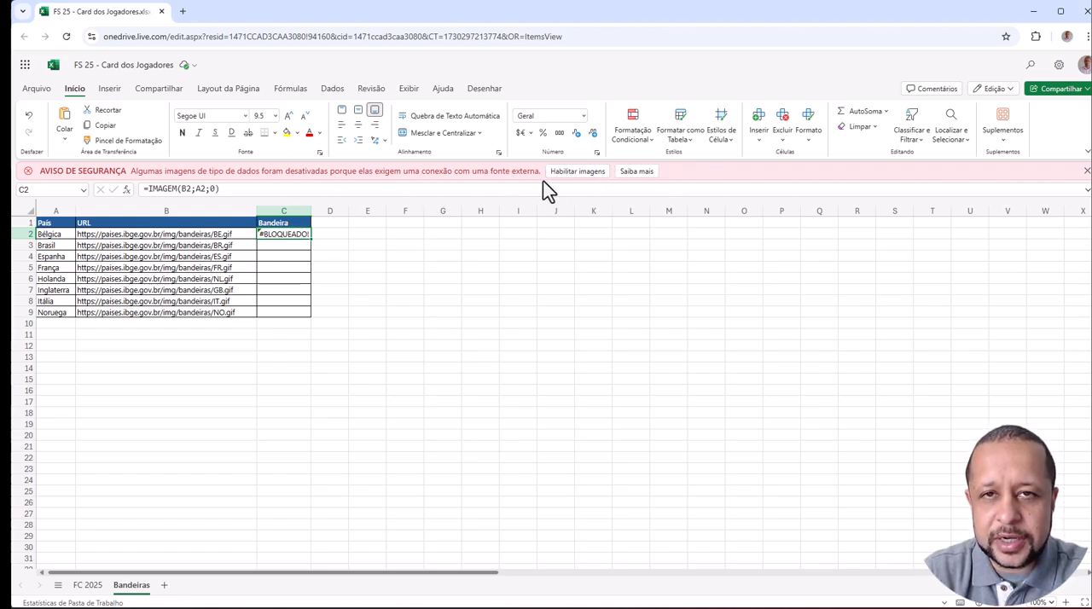
{"action": "left_click", "coordinate": [577, 171]}
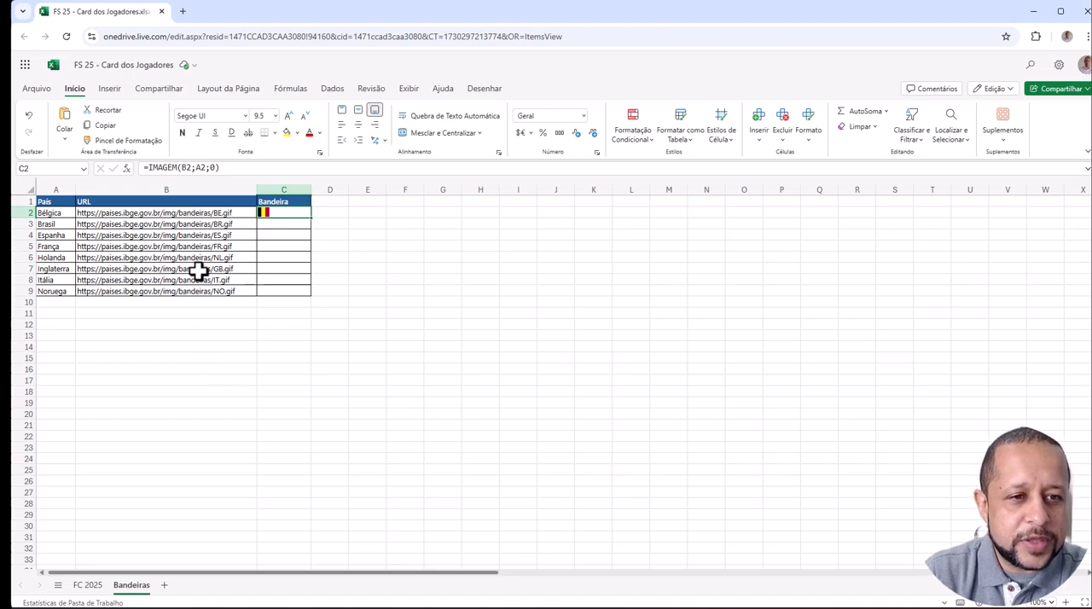
- Fill the IMAGEM formula from C2 down through C9 and check the flags for the other countries
{"action": "left_click", "coordinate": [199, 214]}
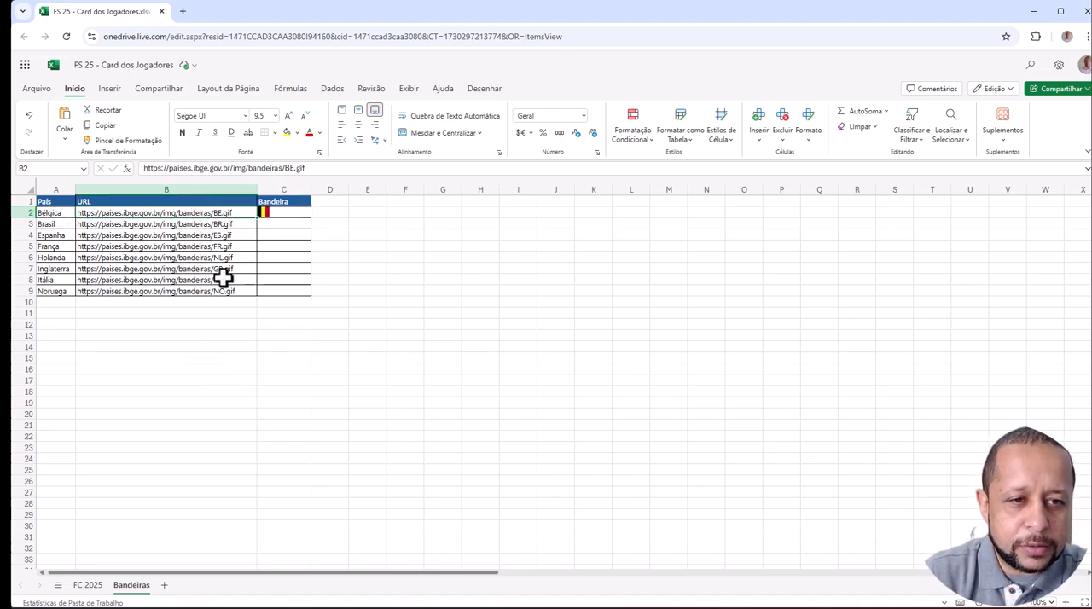
{"action": "left_click", "coordinate": [298, 214]}
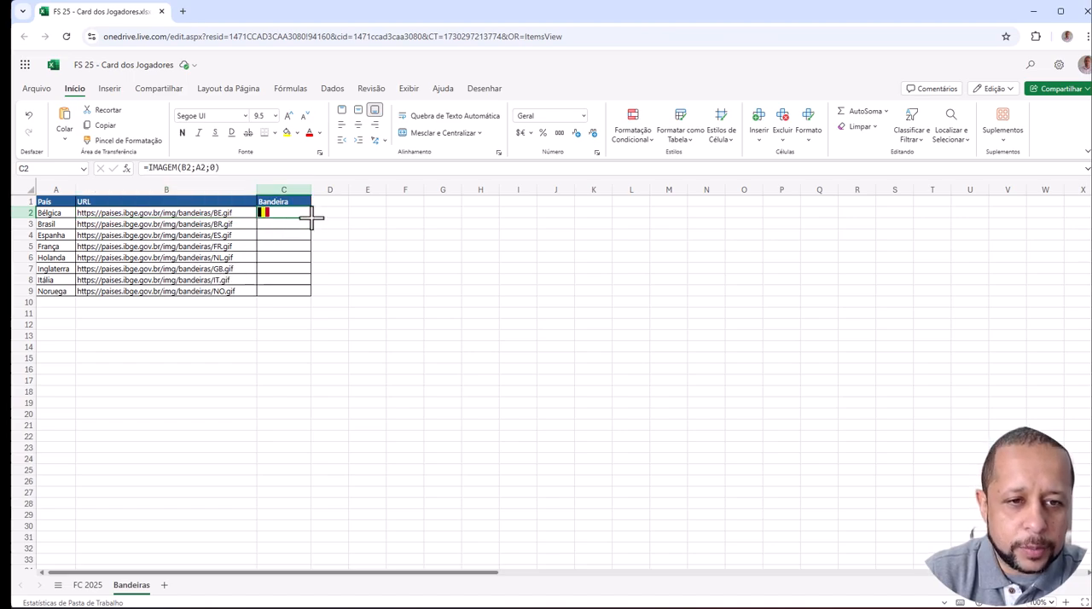
{"action": "left_click_drag", "start_coordinate": [311, 219], "coordinate": [307, 293]}
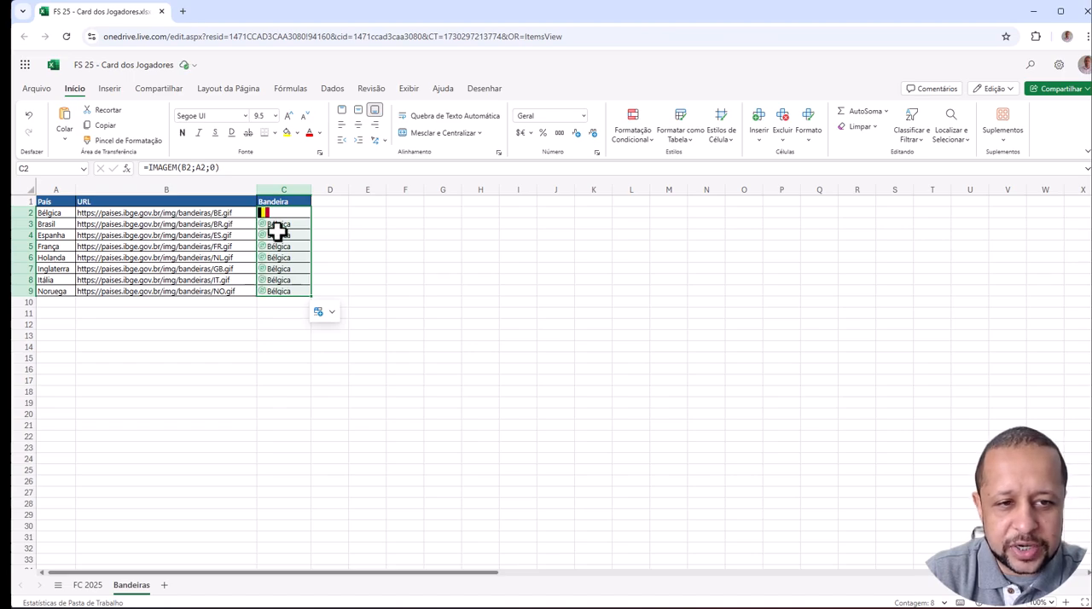
{"action": "left_click", "coordinate": [285, 223]}
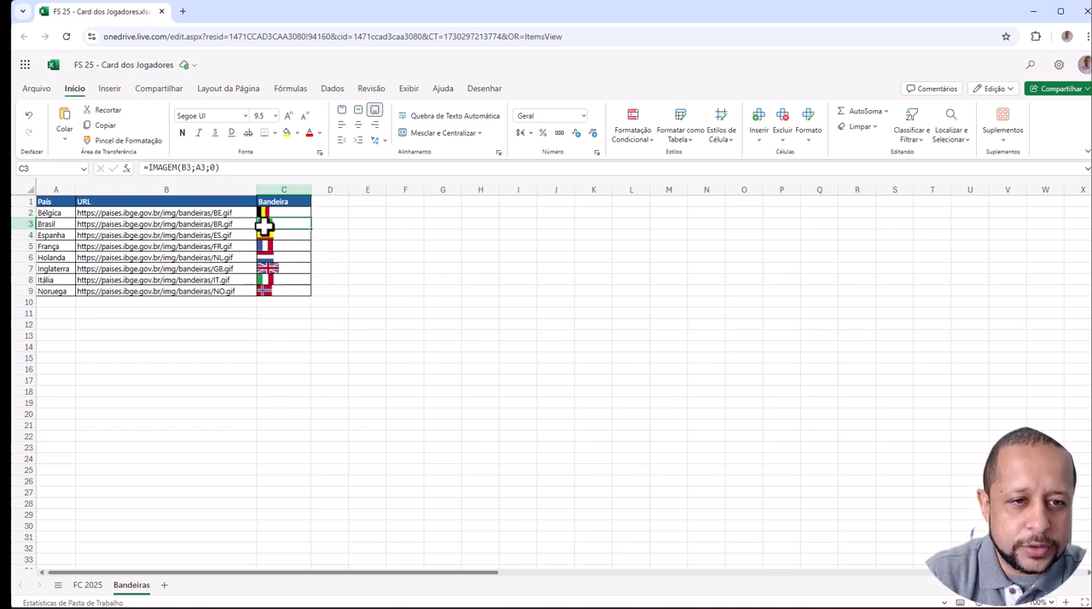
{"action": "left_click", "coordinate": [271, 236]}
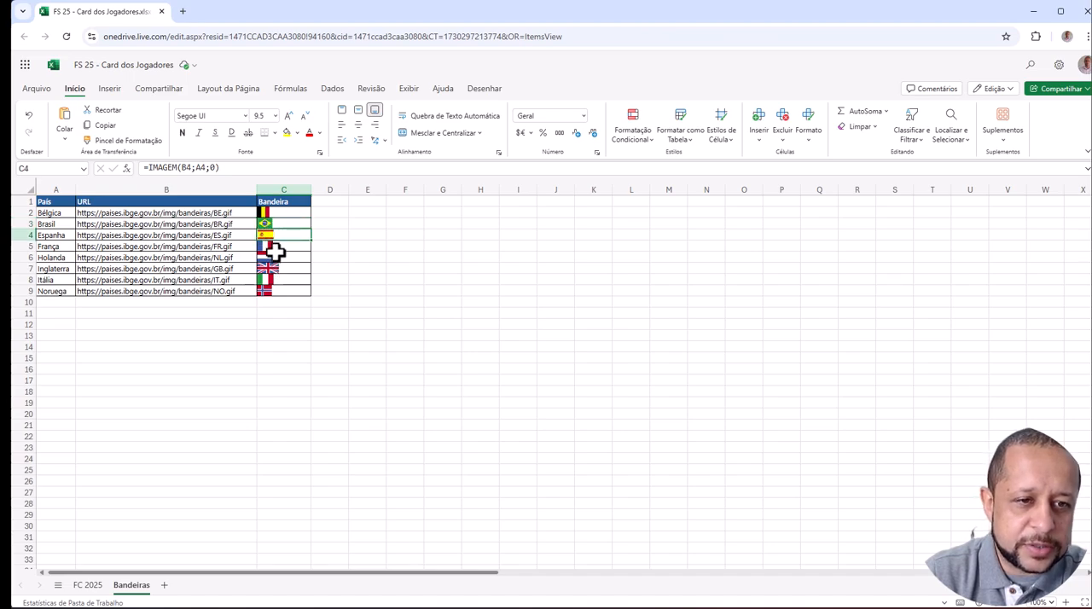
{"action": "left_click", "coordinate": [274, 248]}
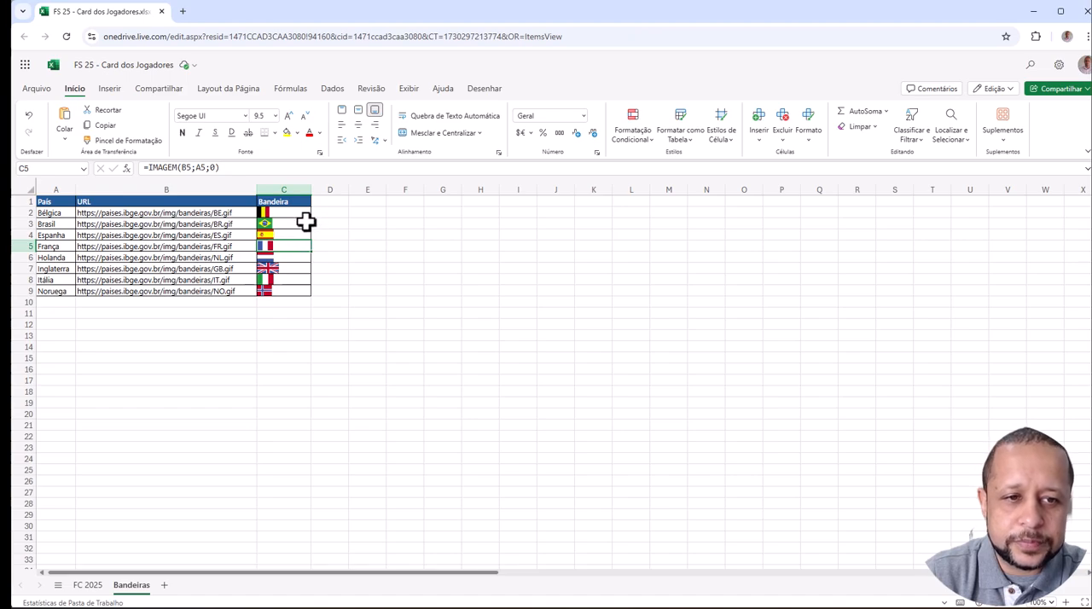
{"action": "left_click_drag", "start_coordinate": [302, 211], "coordinate": [295, 290]}
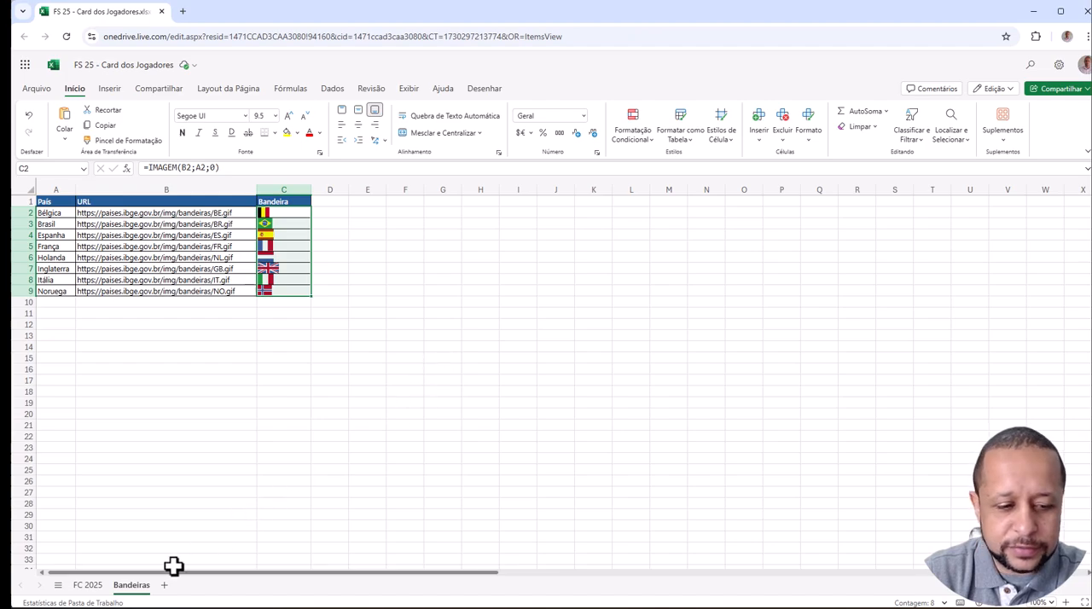
- Start a PROCX formula in cell D4 of the FC 2025 sheet with the country in C4 as the lookup value
{"action": "left_click", "coordinate": [88, 587]}
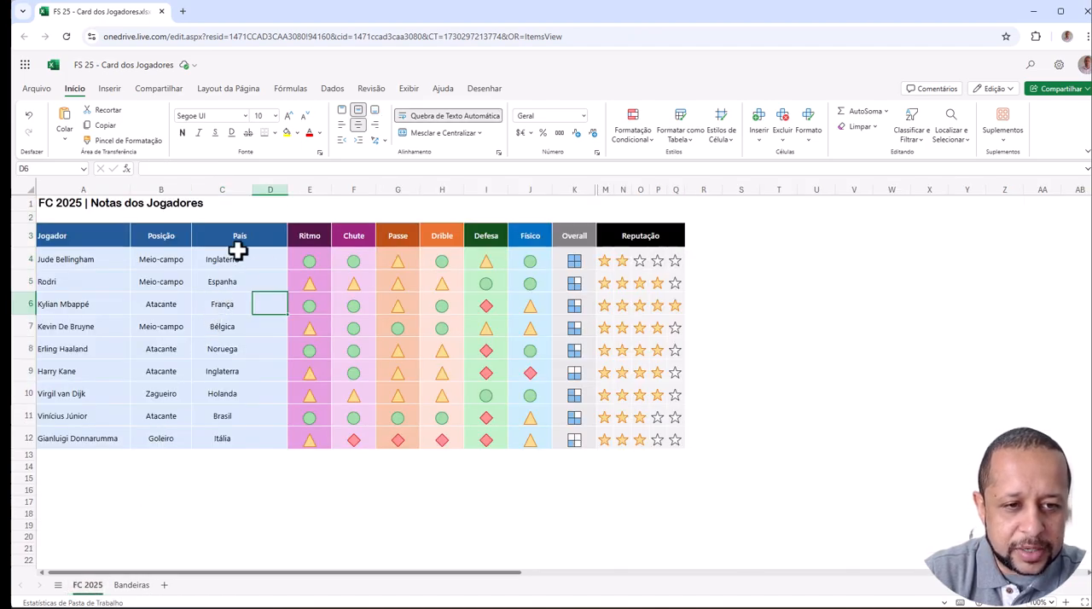
{"action": "left_click", "coordinate": [274, 255]}
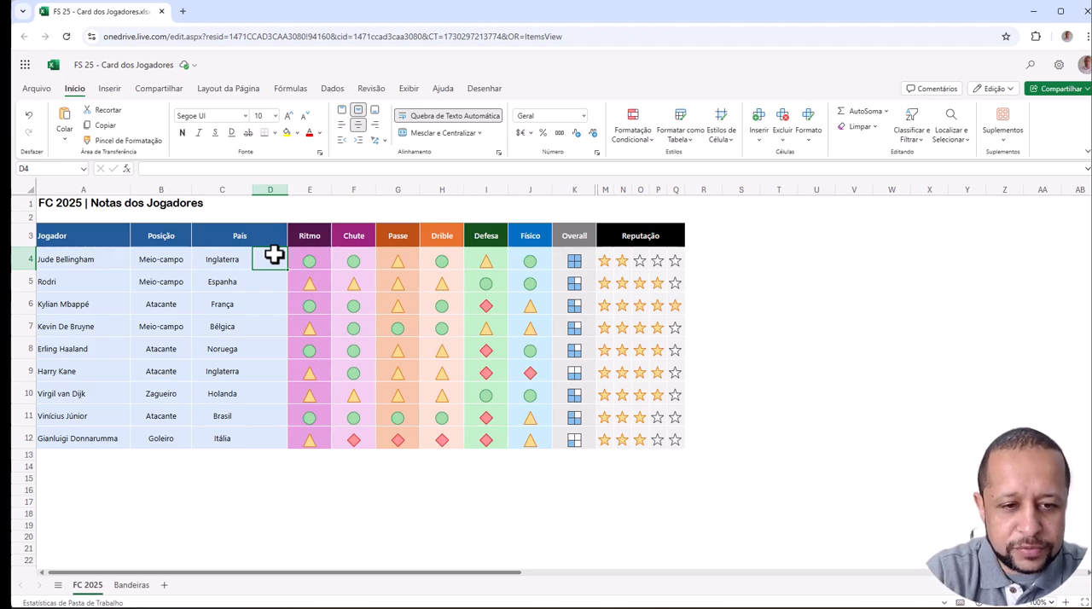
{"action": "type", "text": "=PROCX("}
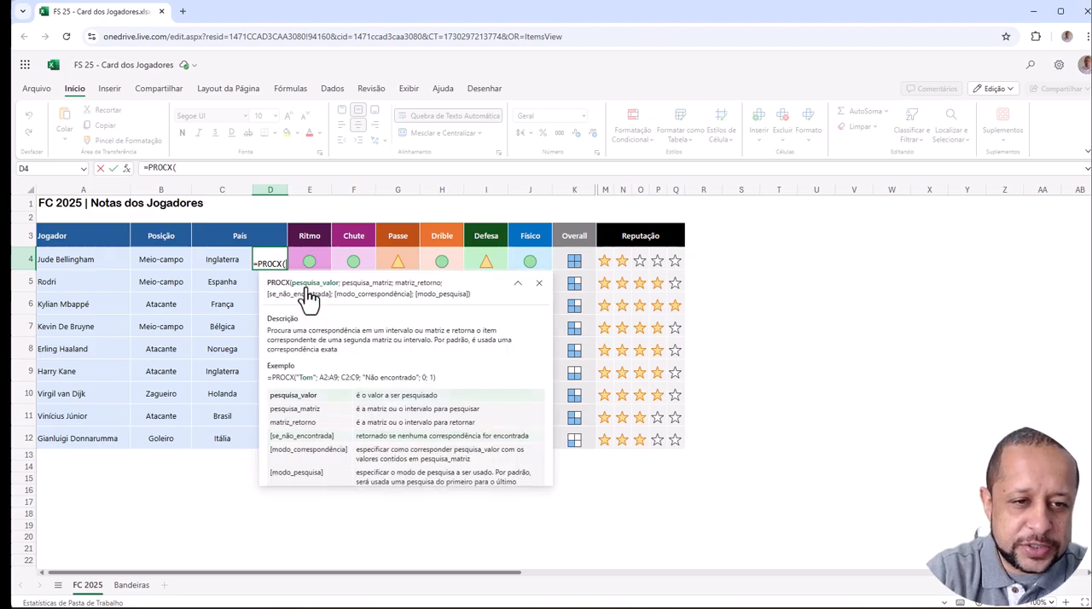
{"action": "left_click", "coordinate": [308, 290]}
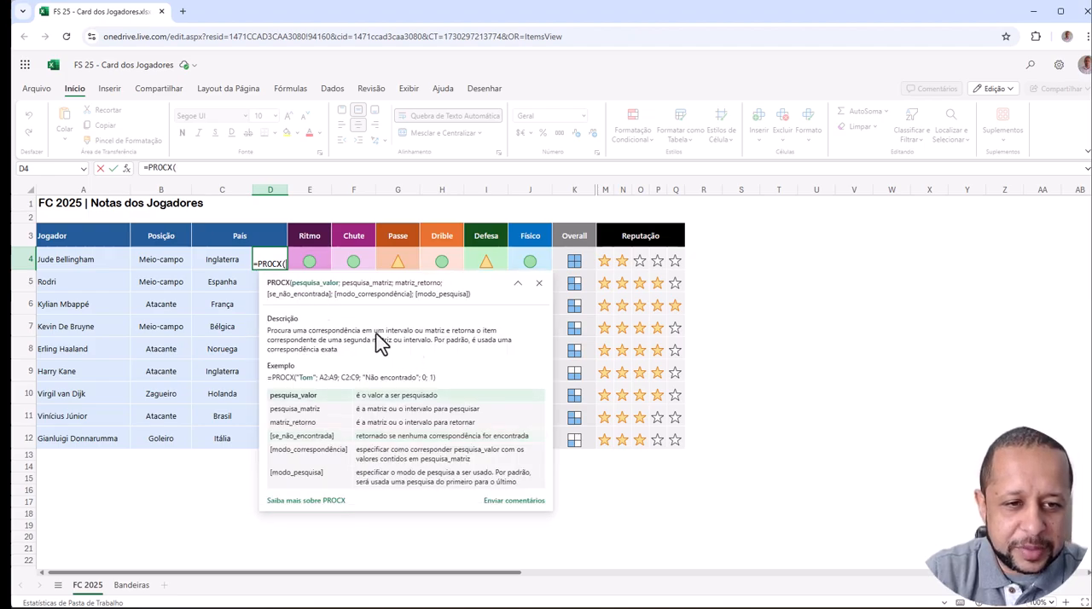
{"action": "left_click", "coordinate": [220, 258]}
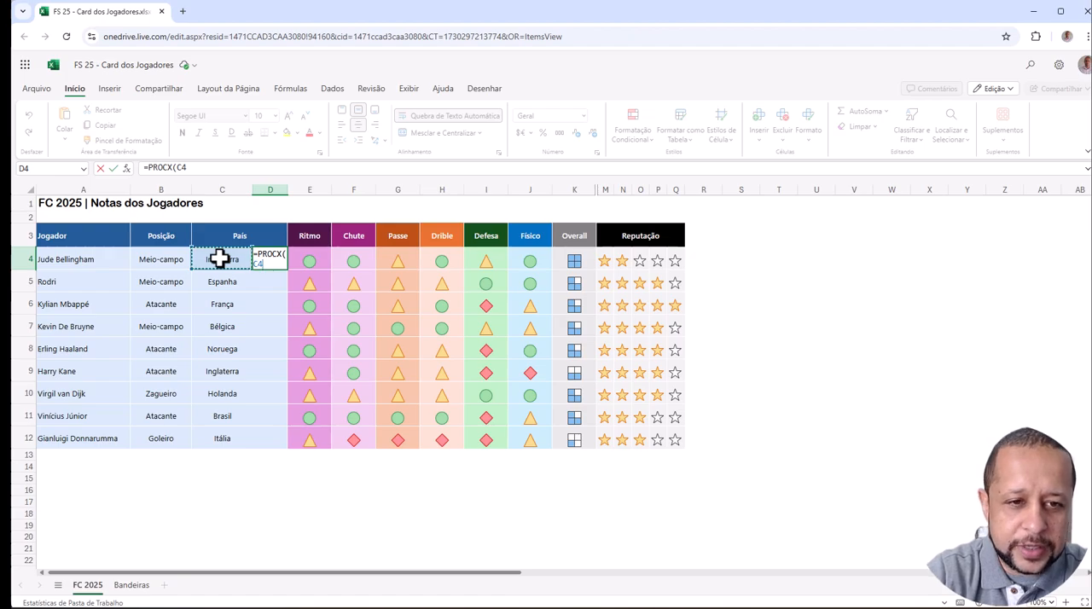
{"action": "type", "text": ";"}
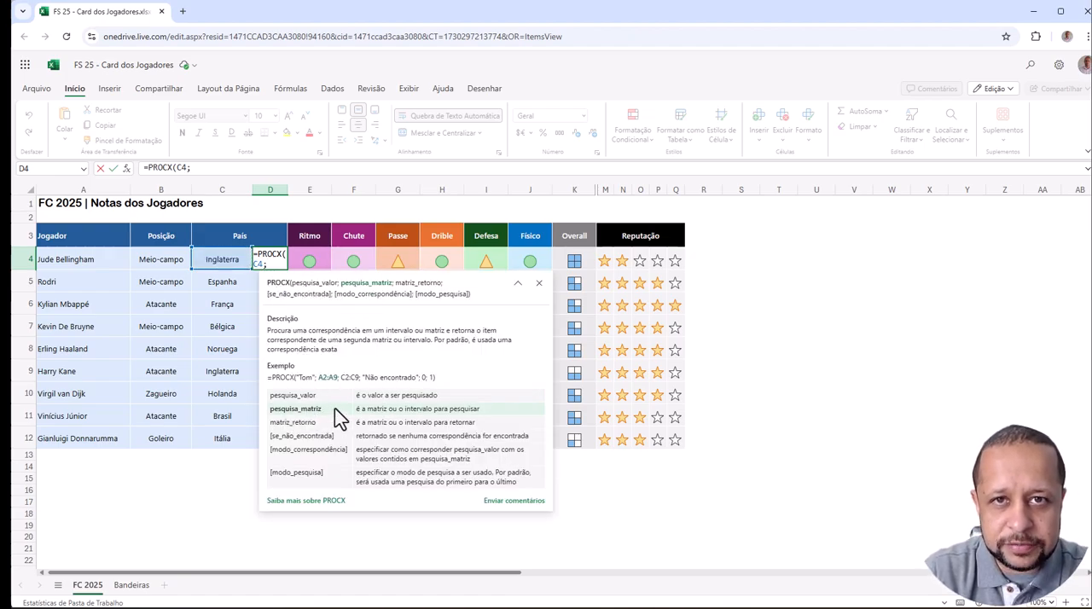
- Complete the PROCX formula with column A of the Bandeiras sheet as the lookup array and its column C as the return array
{"action": "left_click", "coordinate": [130, 587]}
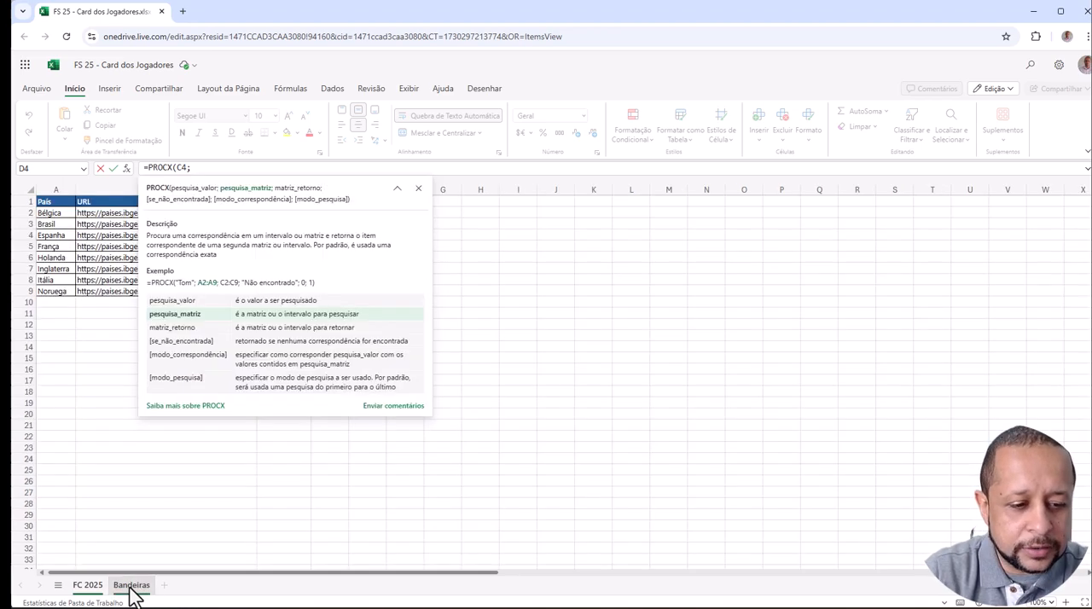
{"action": "left_click", "coordinate": [56, 189]}
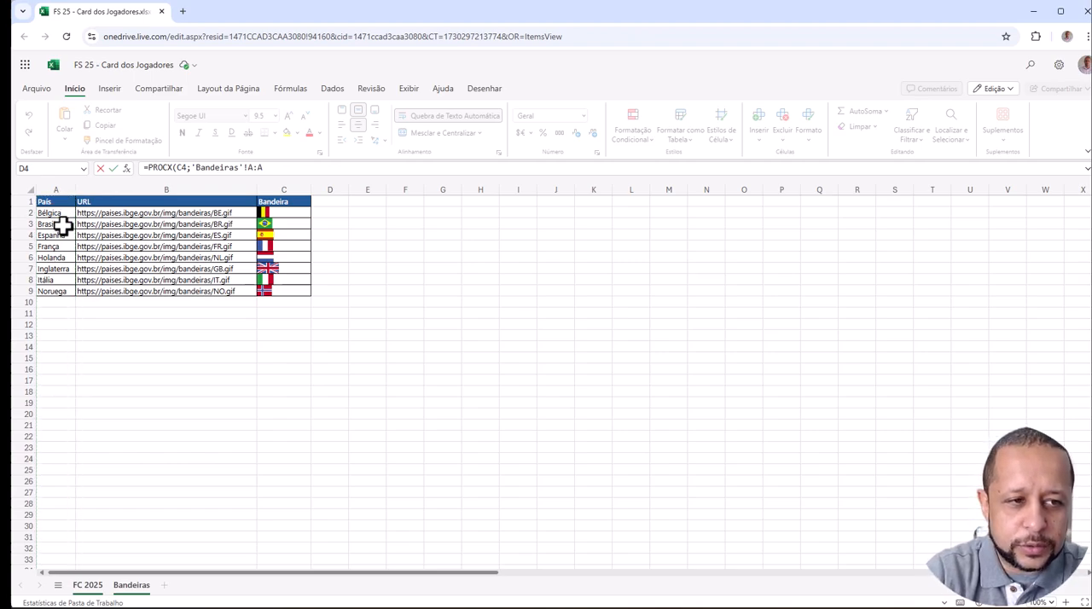
{"action": "type", "text": ";"}
{"action": "left_click", "coordinate": [471, 246]}
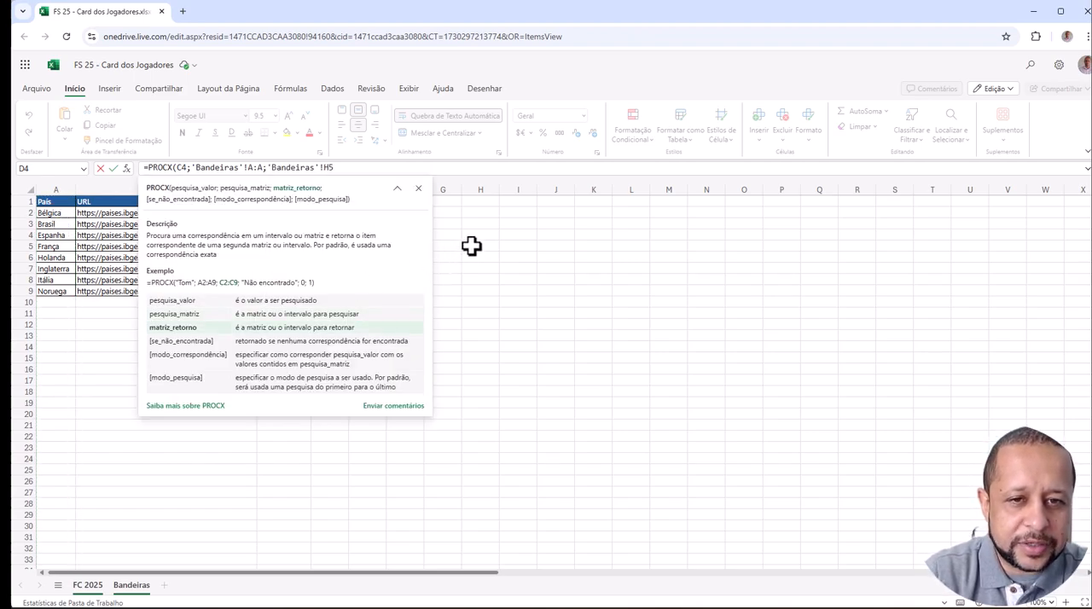
{"action": "left_click", "coordinate": [284, 189]}
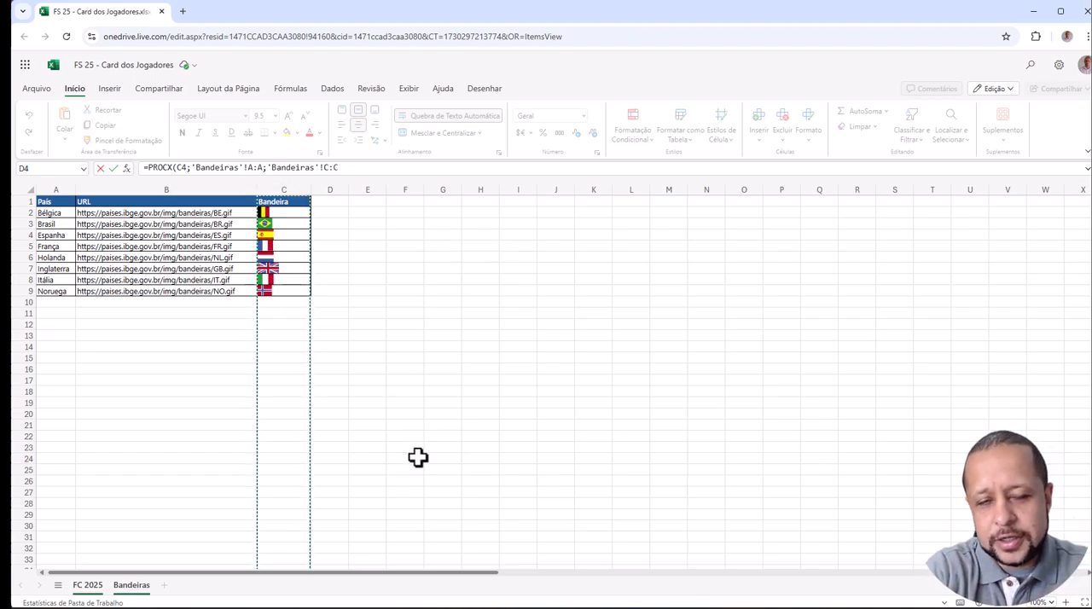
{"action": "type", "text": ")"}
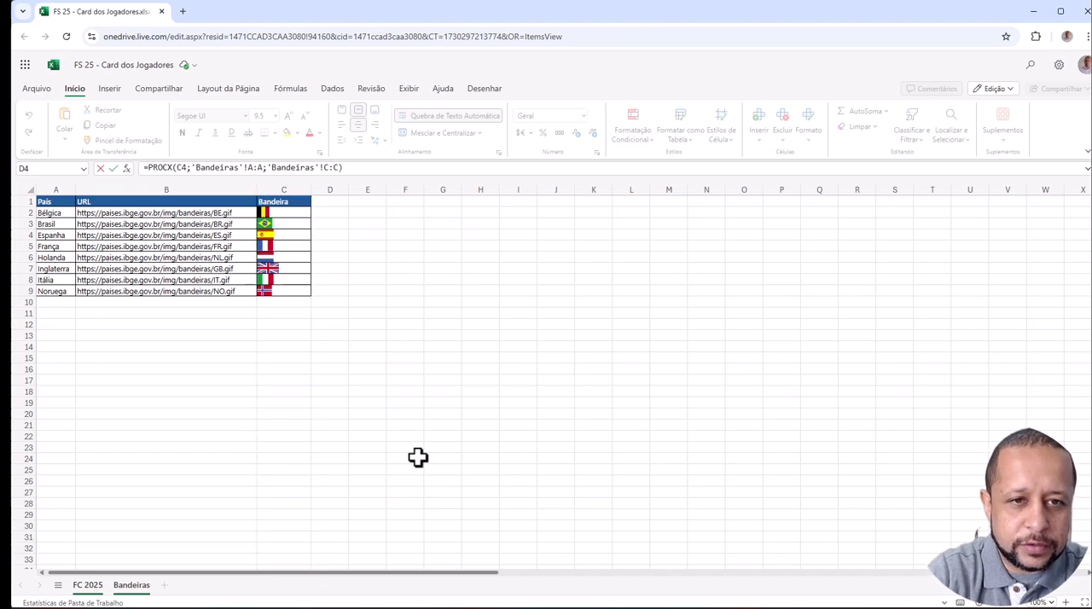
{"action": "key", "text": "Return"}
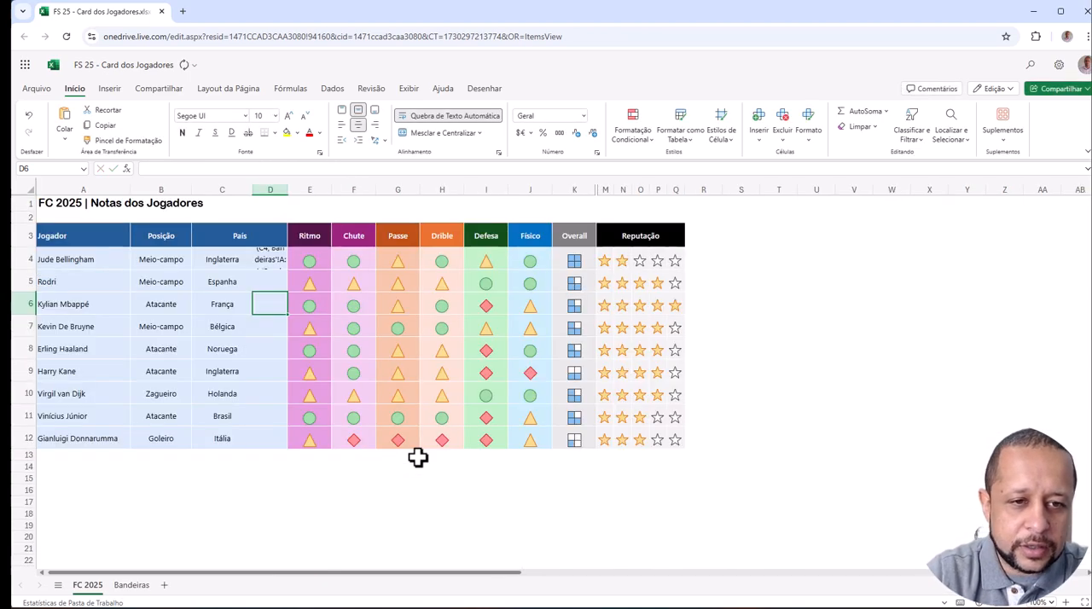
- Check the flag in D4 against its player and country, and fill the PROCX formula down through D12
{"action": "left_click", "coordinate": [272, 260]}
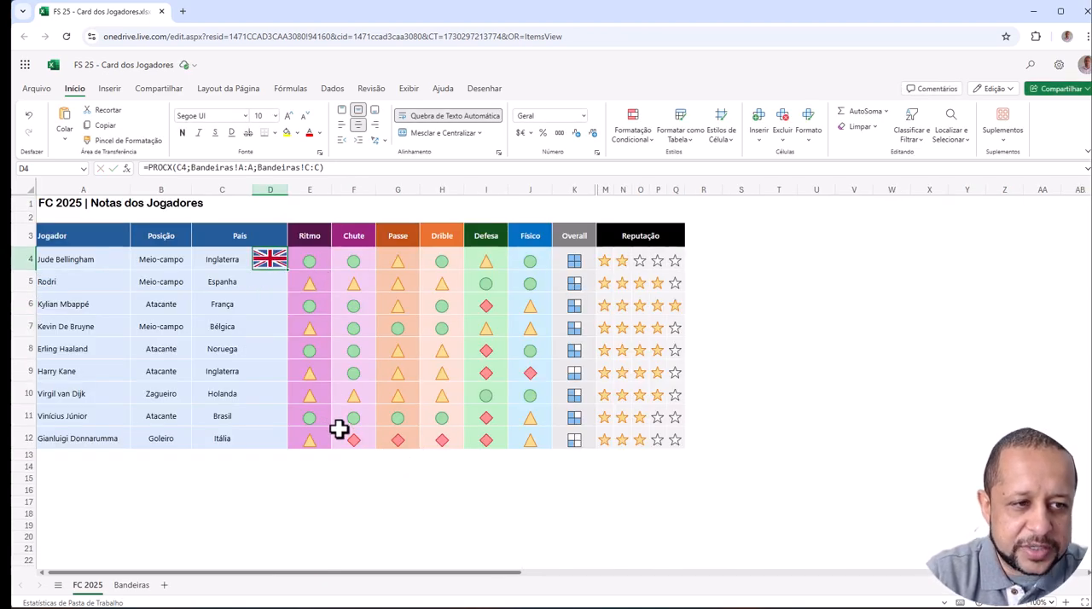
{"action": "left_click", "coordinate": [96, 260]}
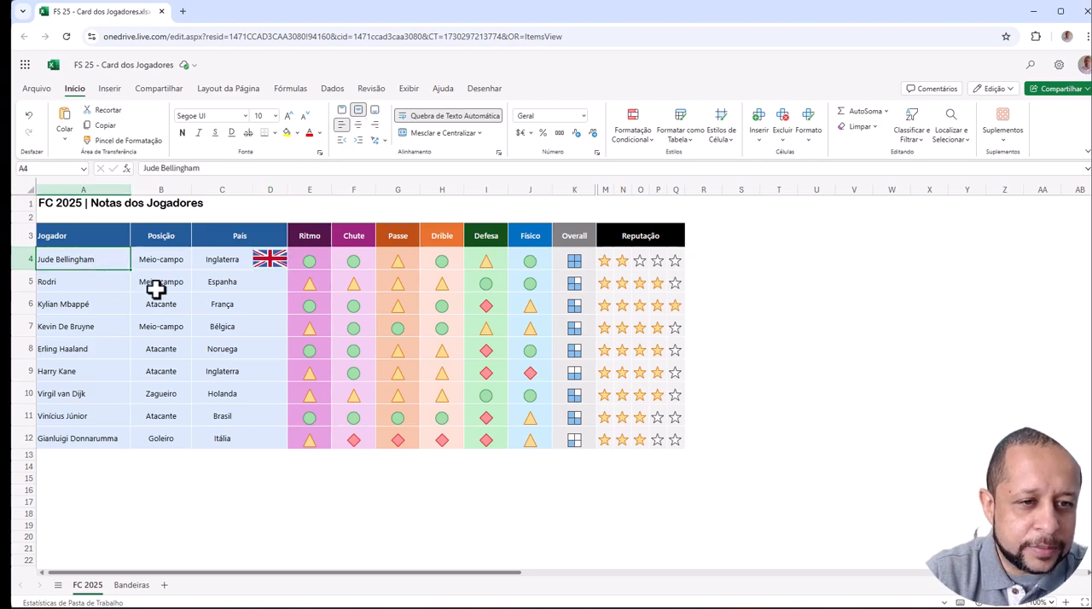
{"action": "left_click", "coordinate": [215, 260]}
{"action": "left_click", "coordinate": [263, 265]}
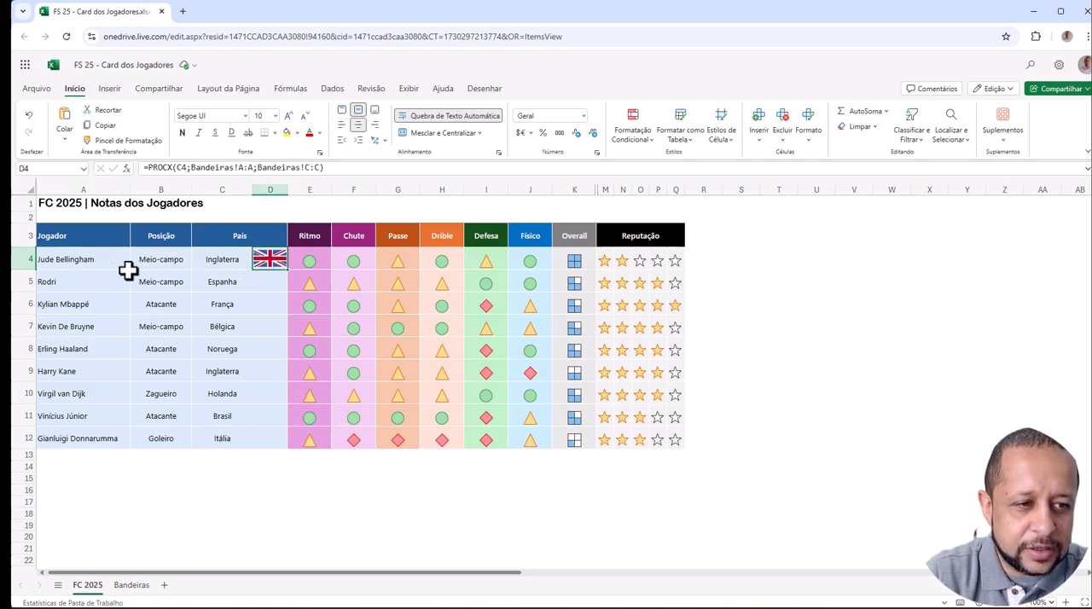
{"action": "left_click", "coordinate": [85, 278]}
{"action": "left_click", "coordinate": [204, 286]}
{"action": "left_click_drag", "start_coordinate": [275, 258], "coordinate": [282, 438]}
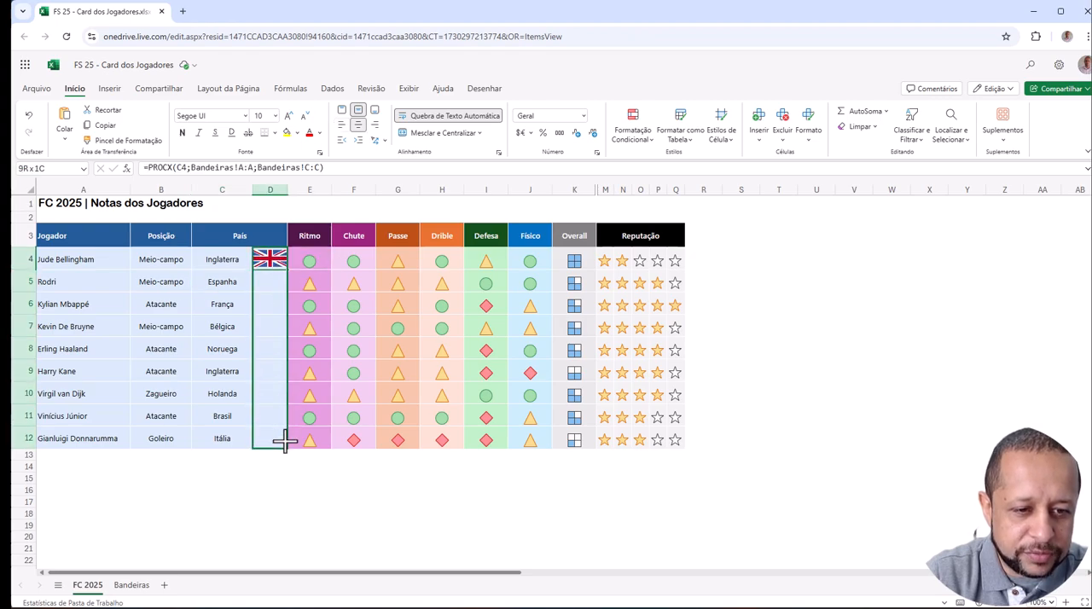
{"action": "left_click", "coordinate": [753, 443]}
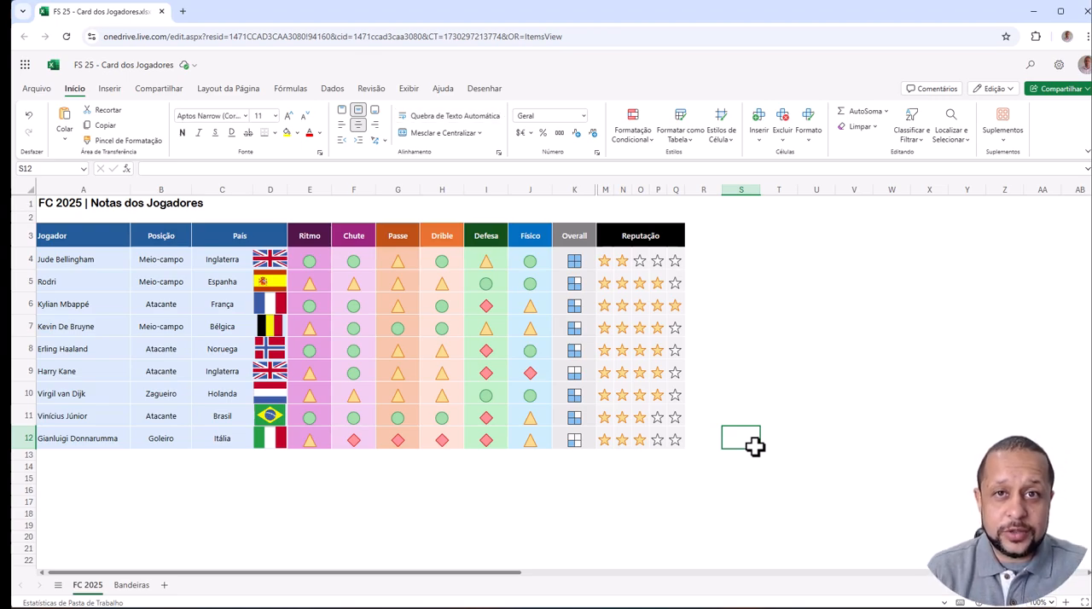